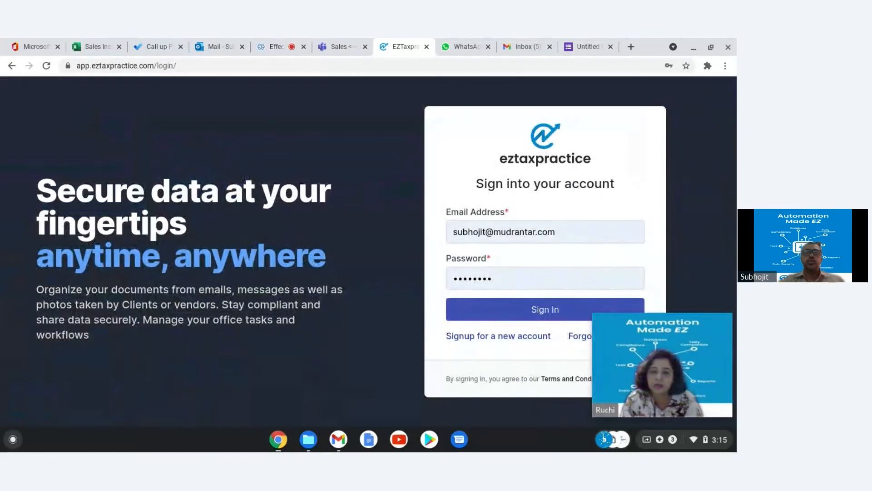
- Sign in with the prefilled credentials and view the Demo Incorporation client's users and documents
click(536, 310)
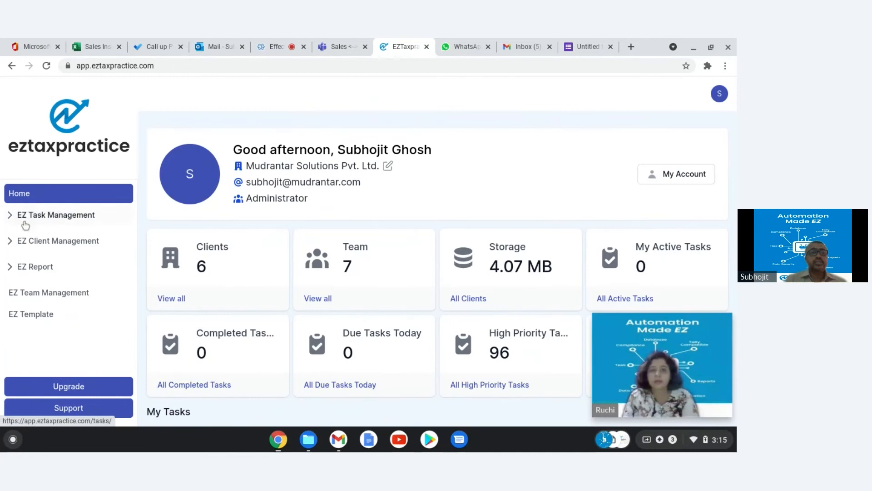
click(17, 245)
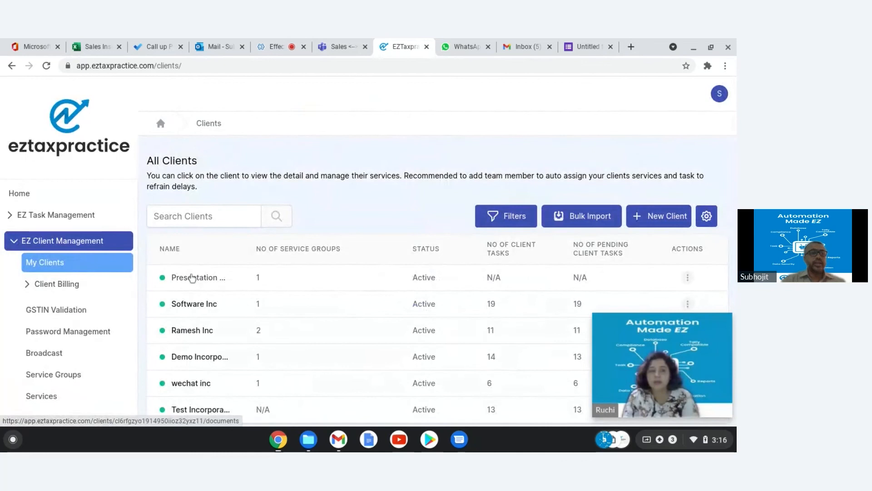
click(193, 359)
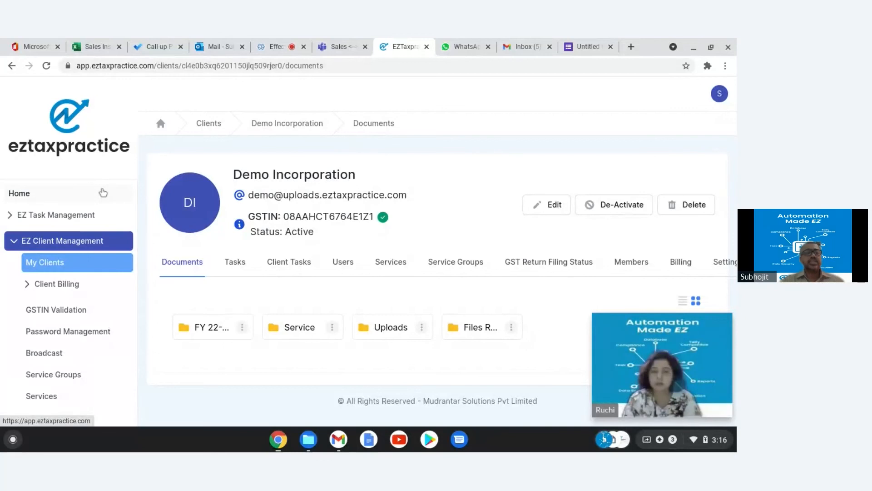
click(345, 262)
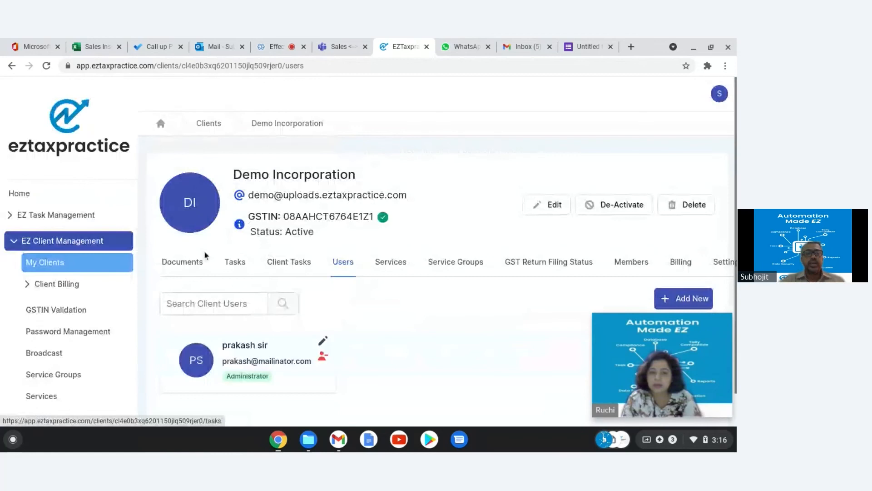
click(184, 262)
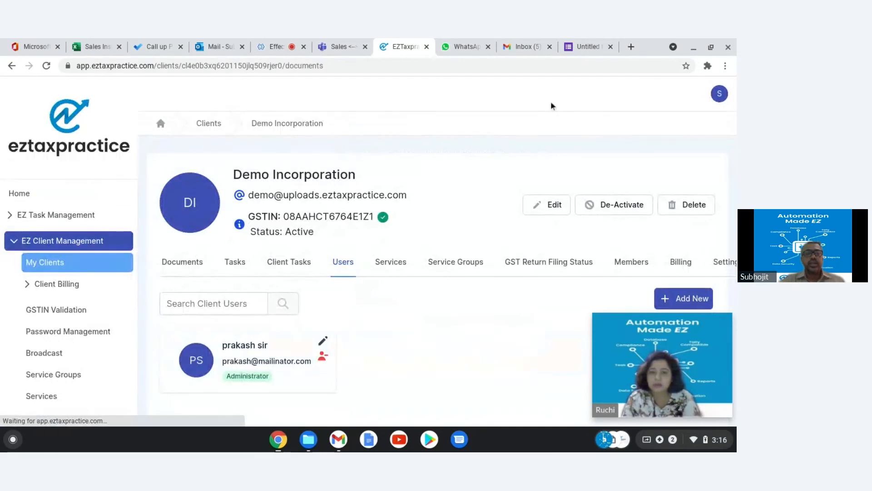
- Close the untitled browser page and open the client portal at app.eztaxpractice.com/clientfront in a new one
click(612, 47)
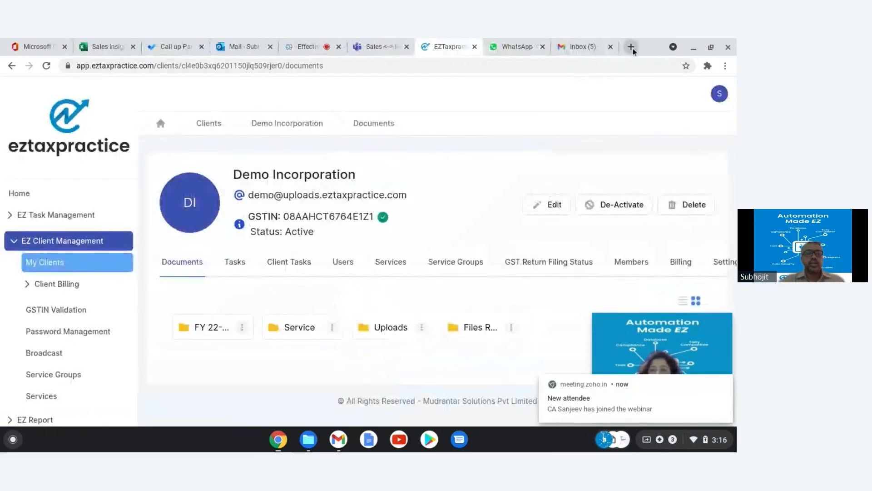
click(631, 47)
click(493, 61)
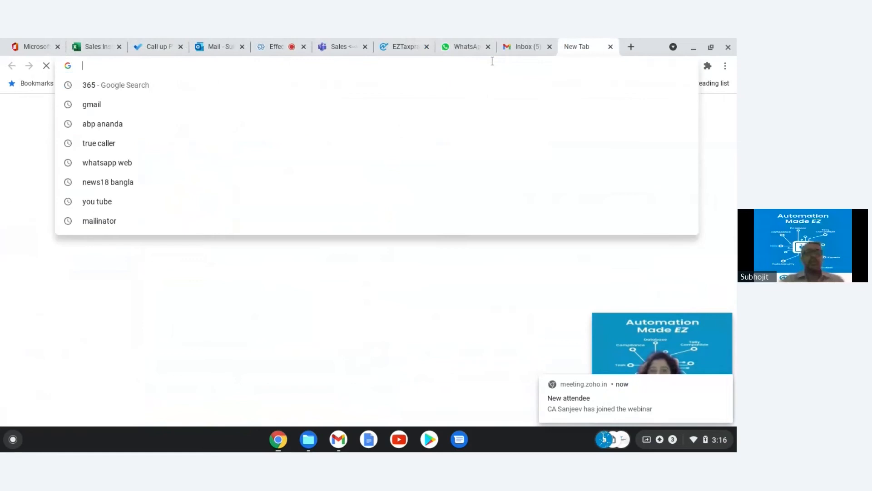
text(app.eztaxpractice.com/clientfront)
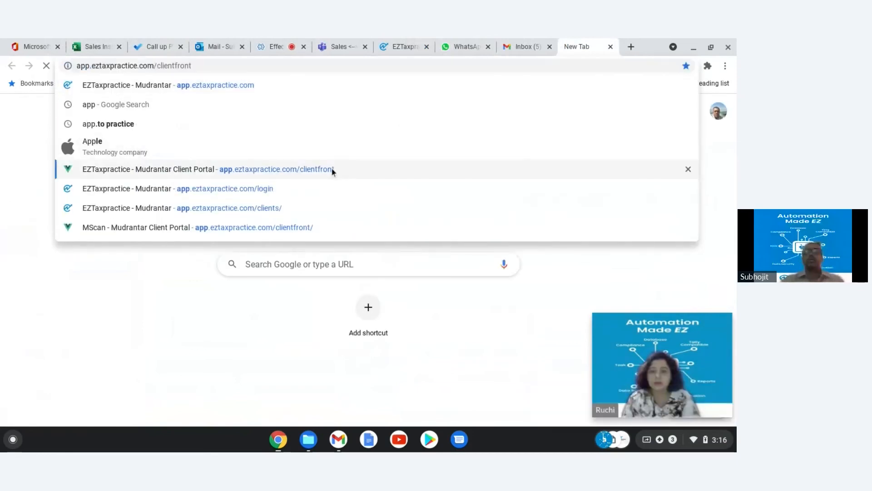
click(331, 168)
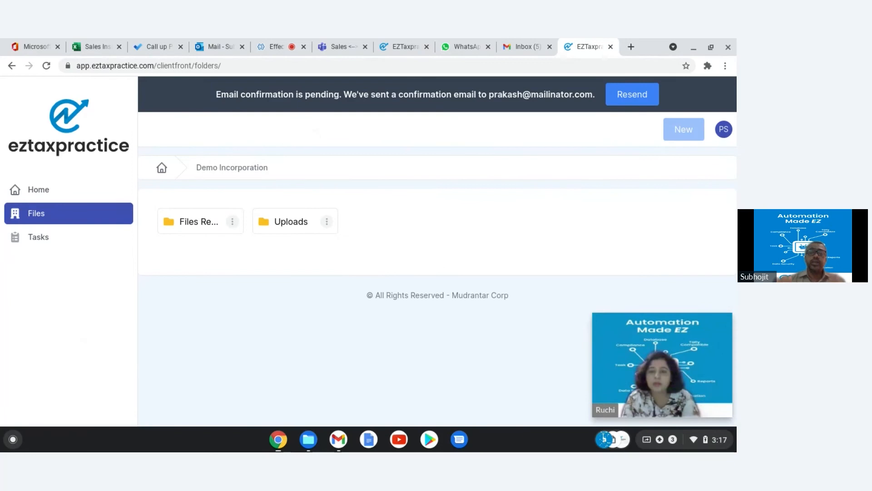
- Return to Demo Incorporation's documents on the practice site and highlight part of the client's upload e-mail address
click(402, 46)
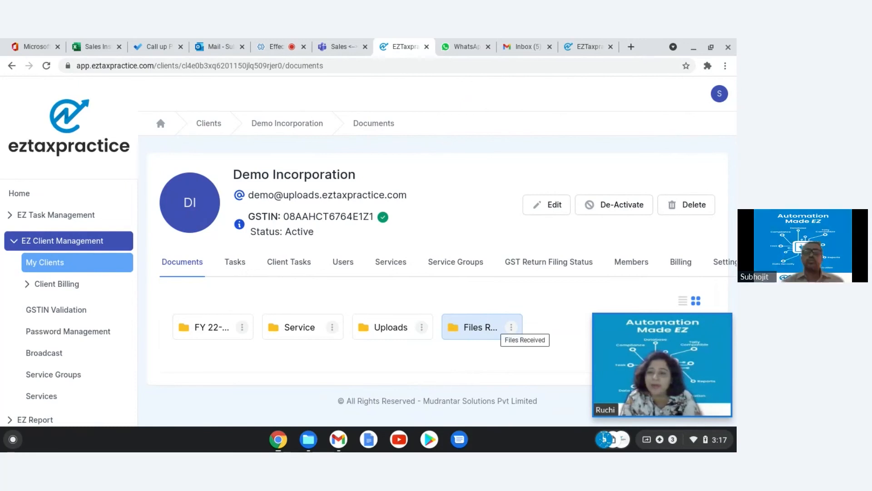
double_click(313, 197)
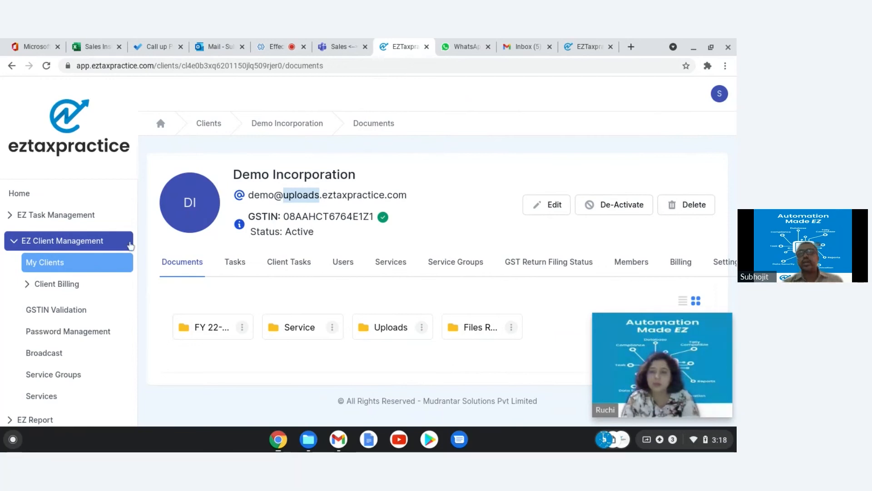
- Open the broadcasts list and examine the new broadcast form, including its type choices and the Later schedule option
click(50, 357)
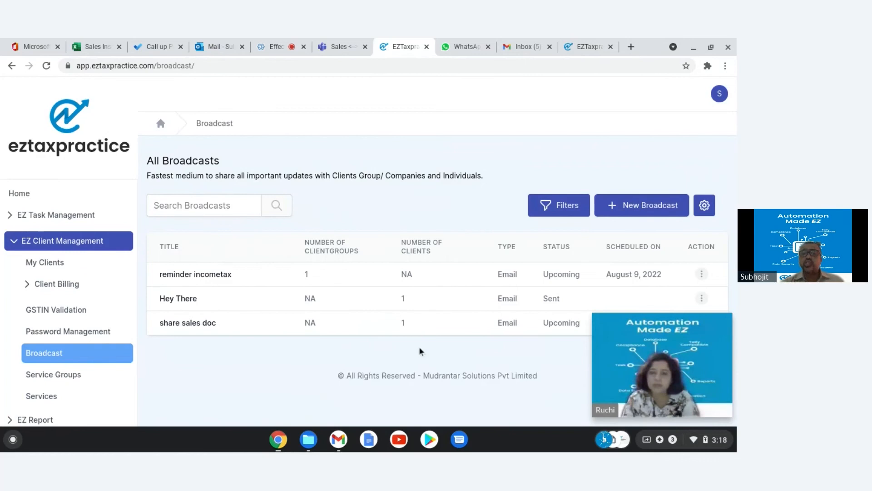
click(615, 207)
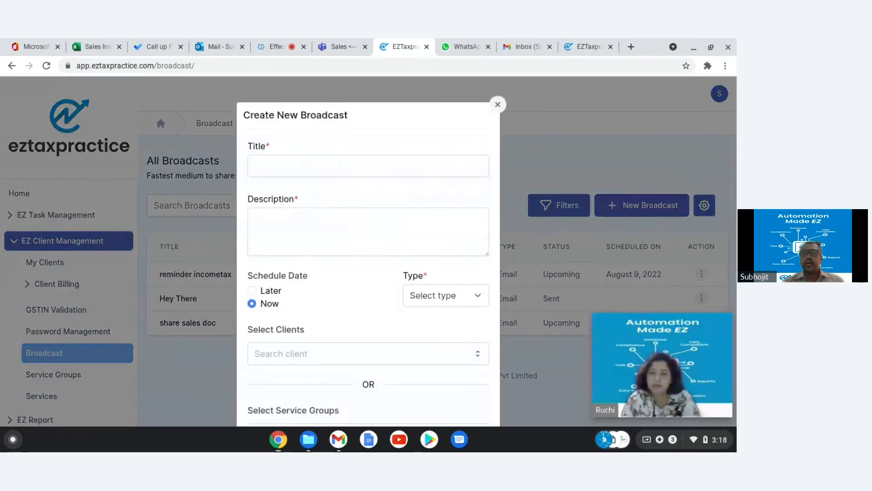
click(480, 295)
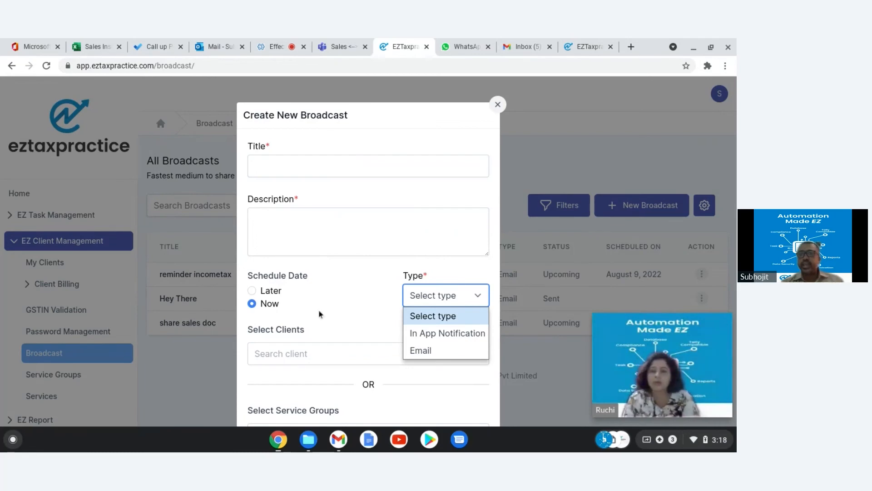
click(252, 291)
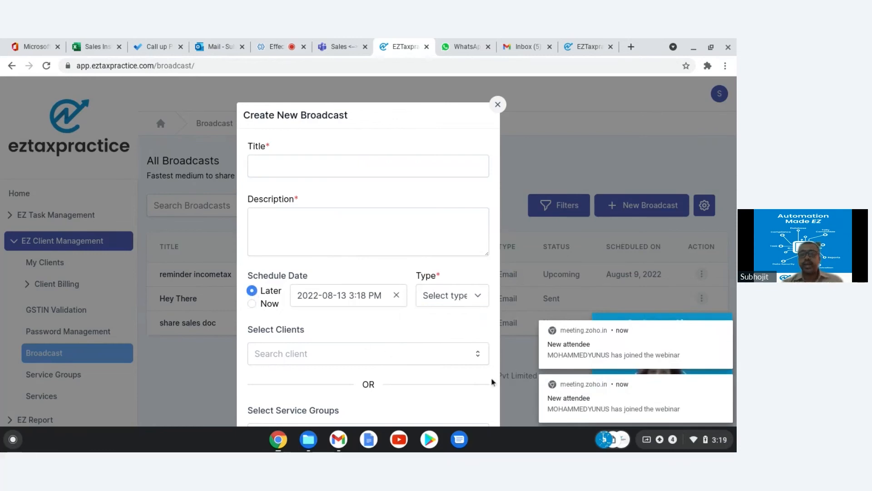
scroll(492, 382, down, 2)
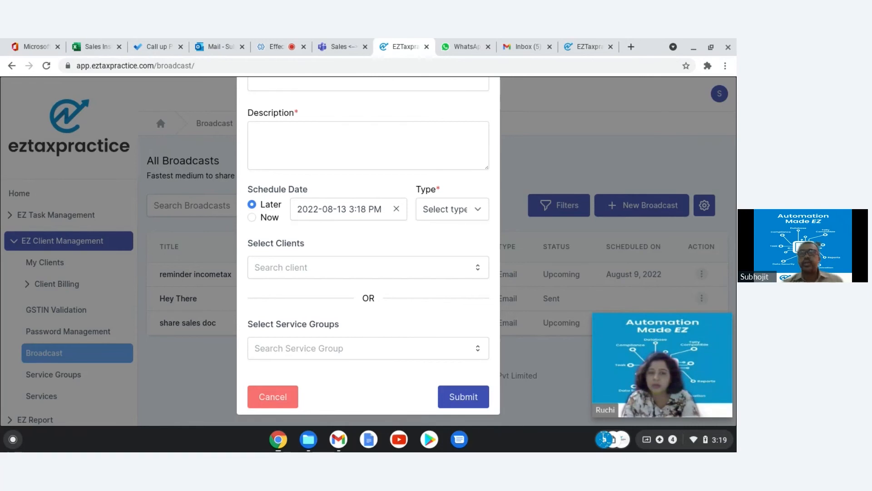
click(286, 397)
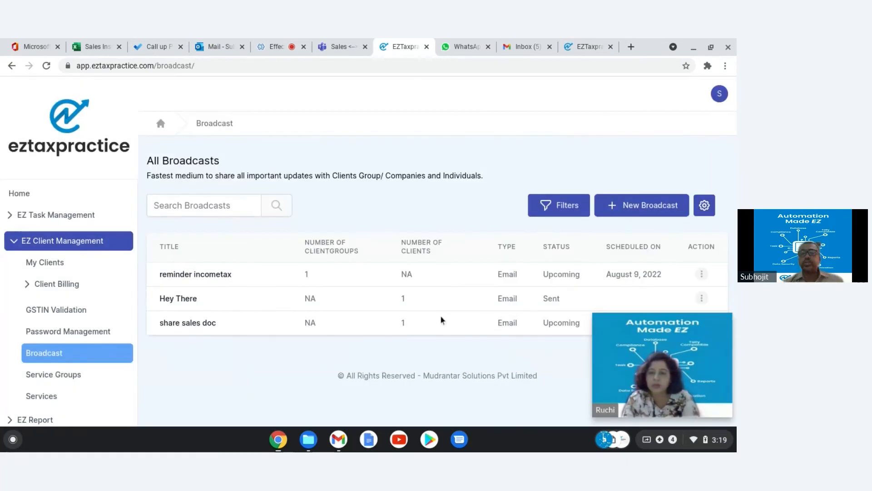
- Examine the details and edit form of the "reminder incometax" broadcast, and show the broadcast list's filters
click(216, 277)
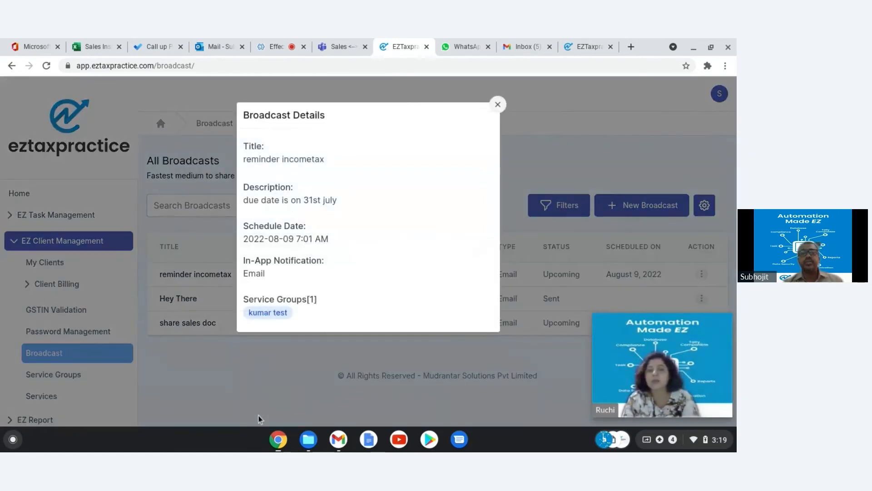
click(497, 105)
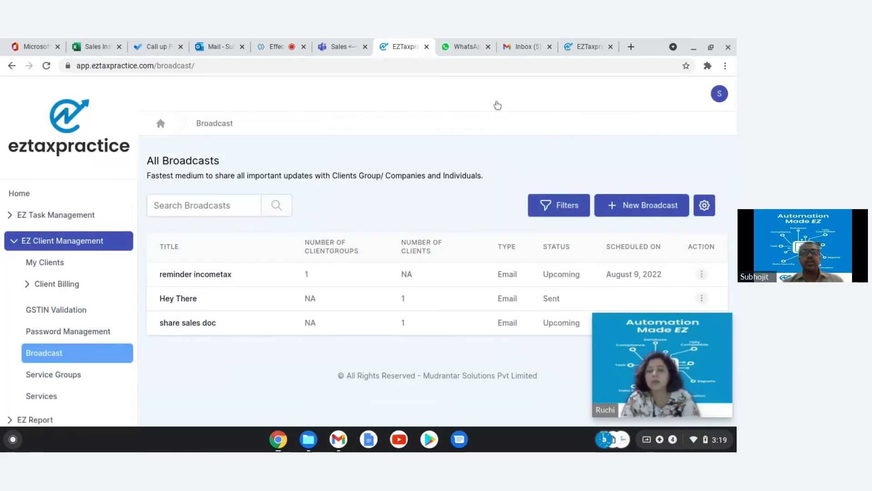
click(702, 275)
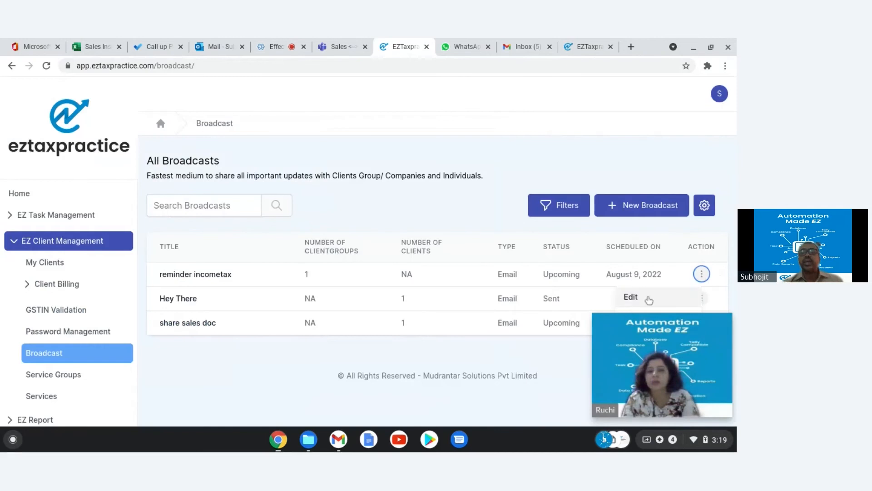
click(631, 300)
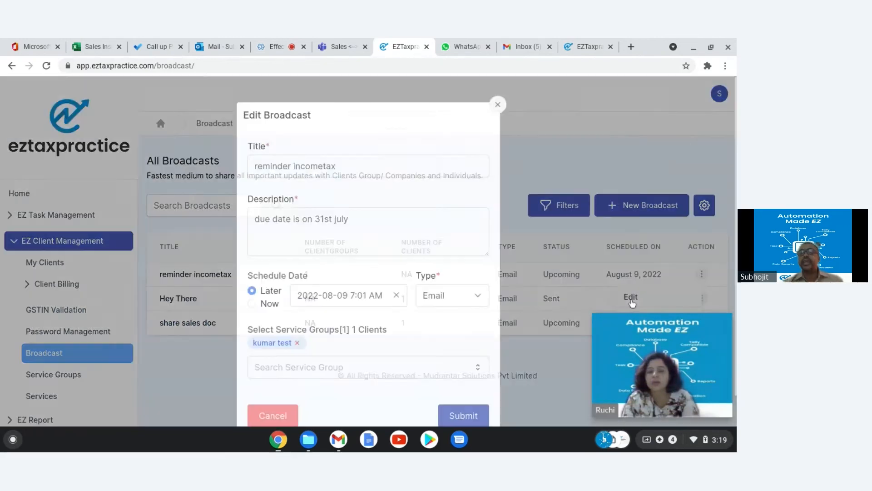
click(631, 301)
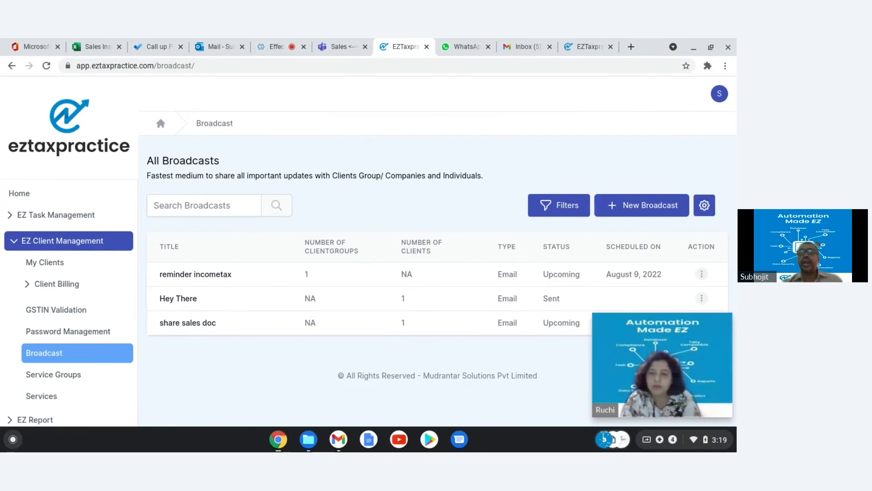
click(558, 206)
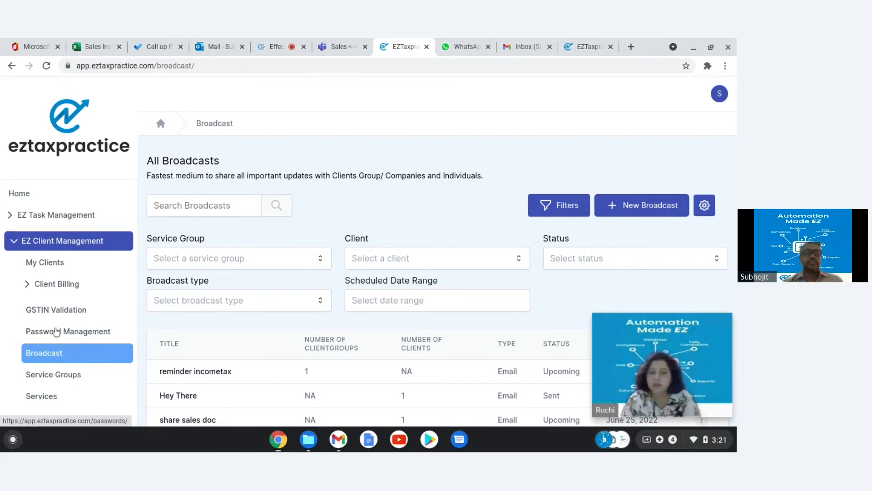
- Show all tasks and open Software Inc's task "Verify the data provided by client for TDS ( Qquarter Jun 2022)"
click(44, 268)
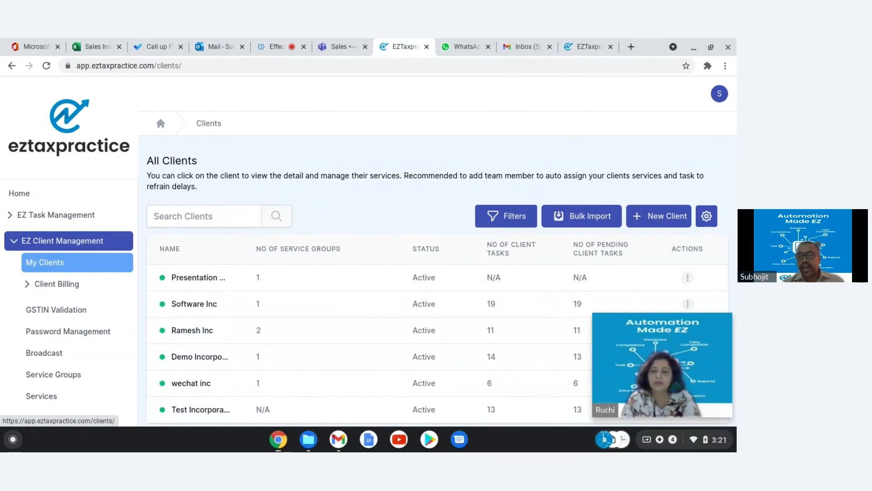
click(17, 218)
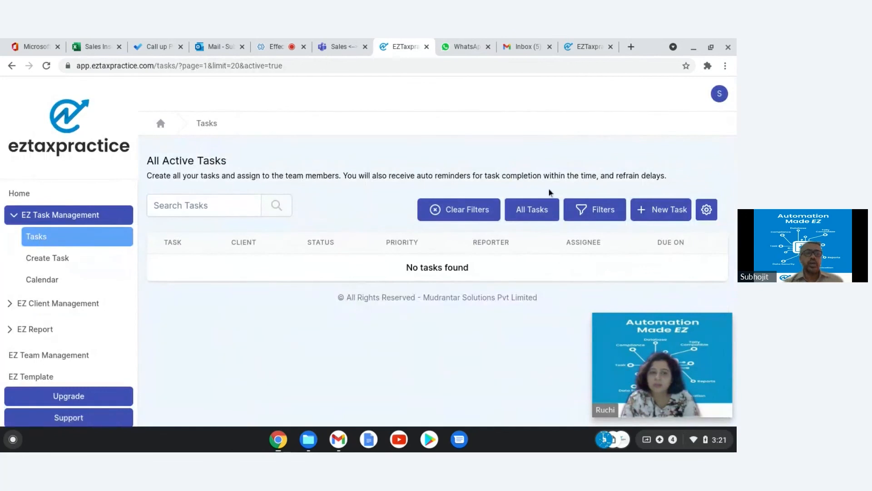
click(534, 210)
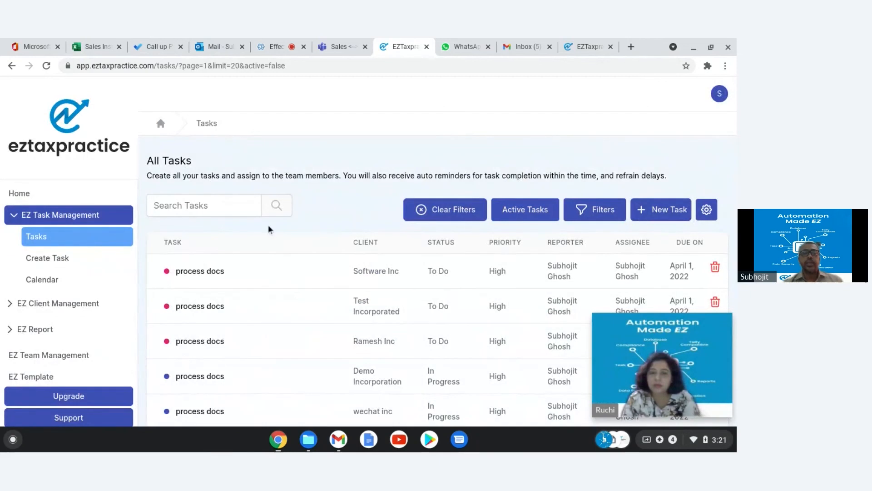
scroll(274, 224, down, 5)
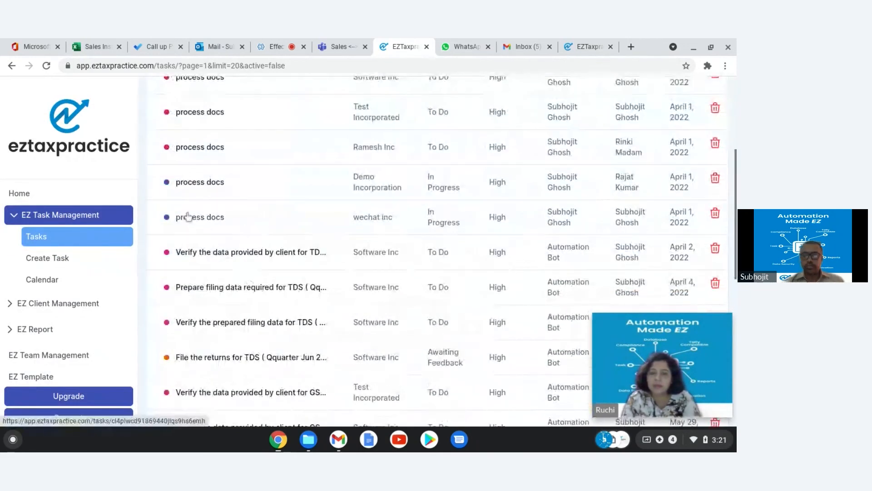
click(210, 253)
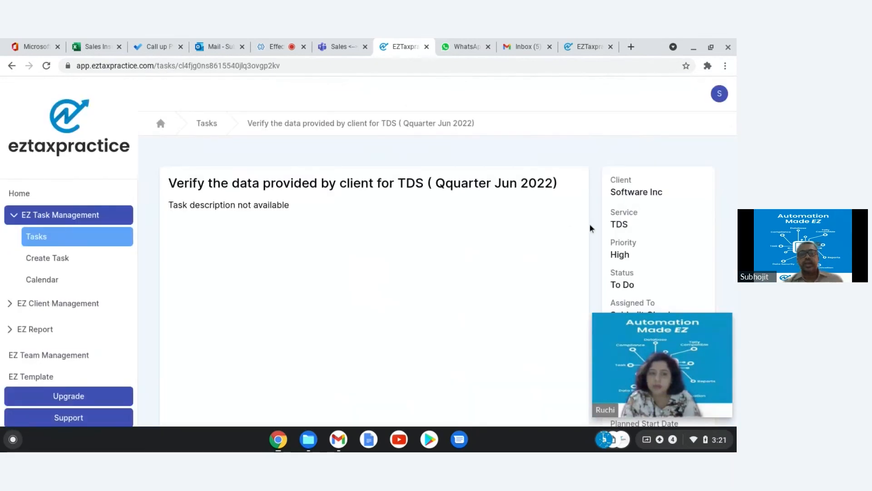
- Review the TDS task's dates and comment area, and return to the list of all clients
scroll(589, 223, down, 3)
scroll(375, 250, down, 4)
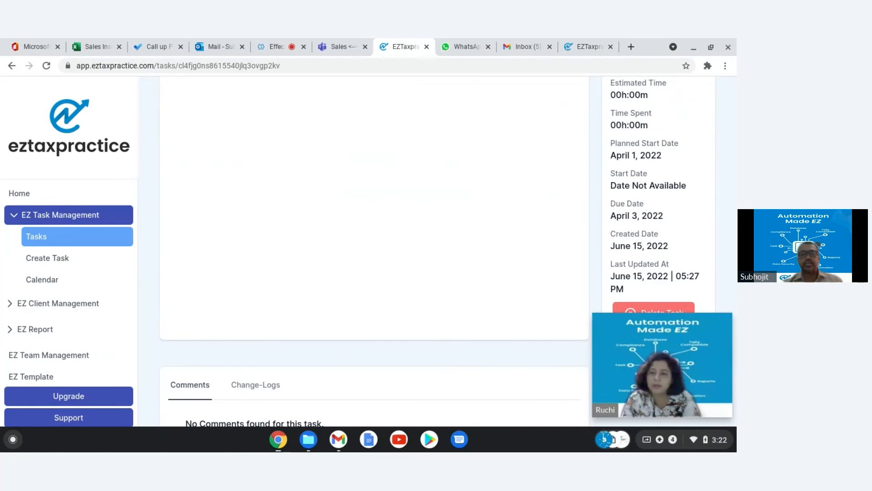
scroll(374, 250, down, 3)
click(276, 373)
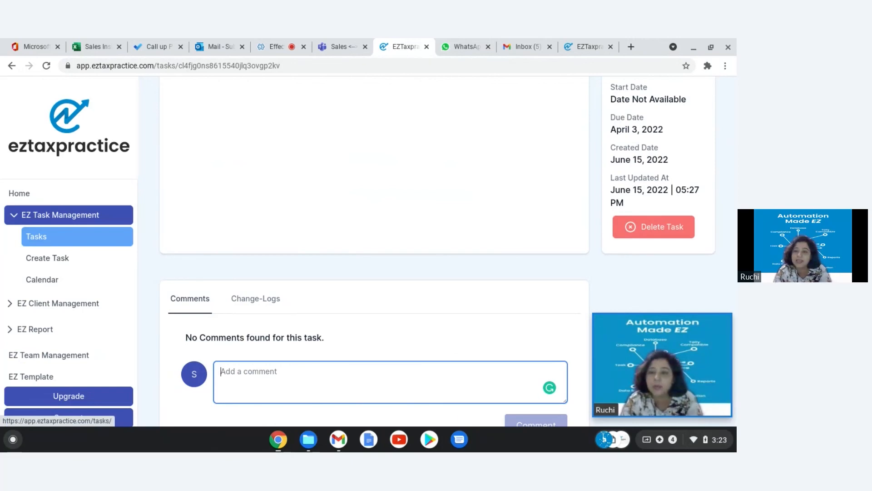
click(17, 220)
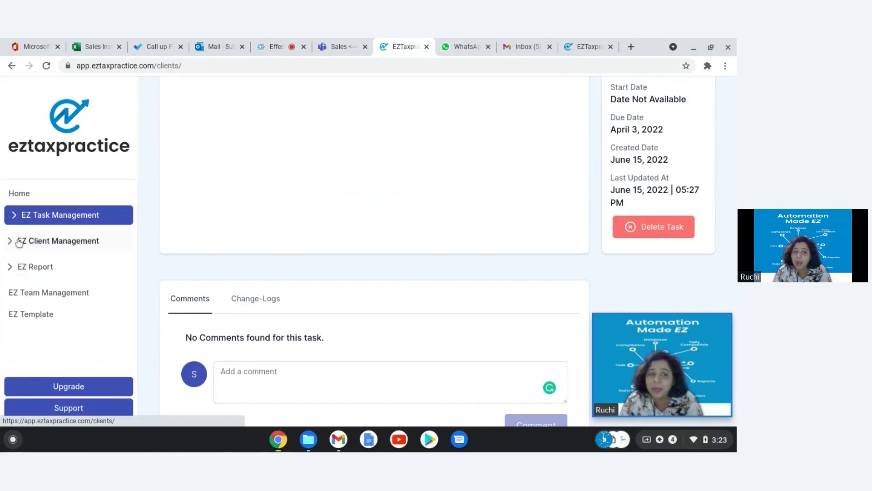
click(19, 242)
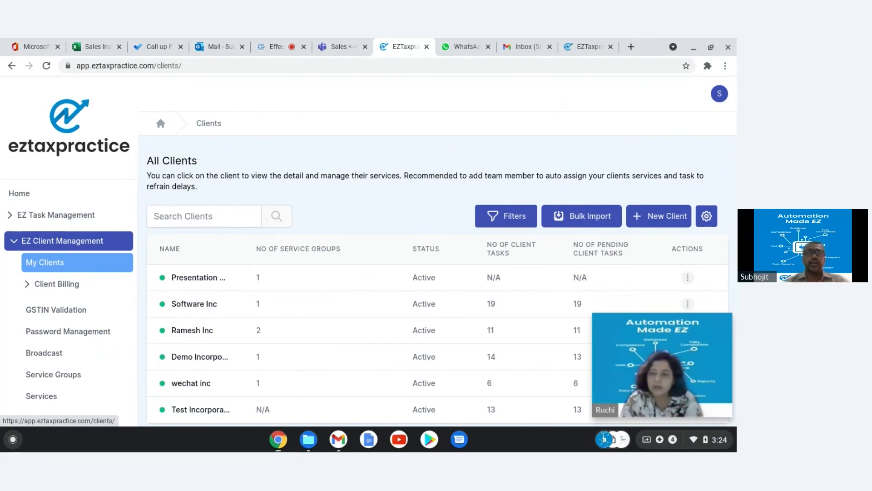
- Switch to Outlook and look through the Other inbox for EZTaxPractice task notification e-mails
click(220, 43)
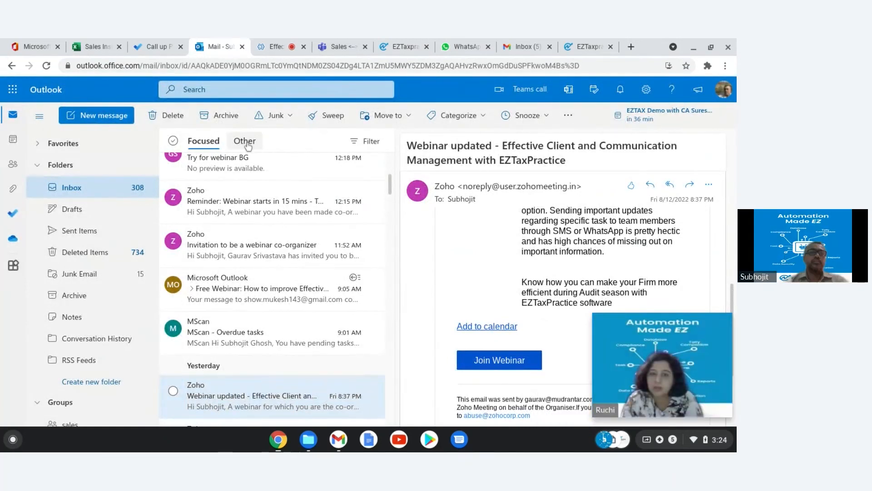
click(245, 141)
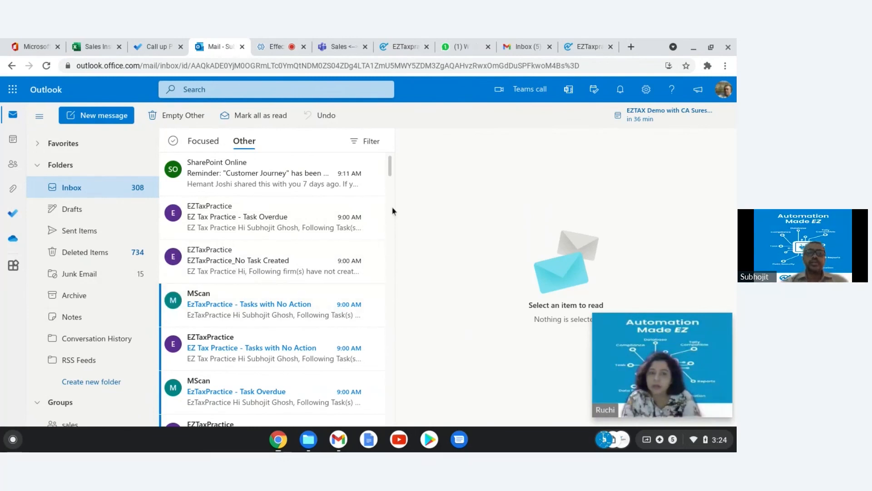
scroll(393, 211, down, 5)
scroll(393, 211, down, 5)
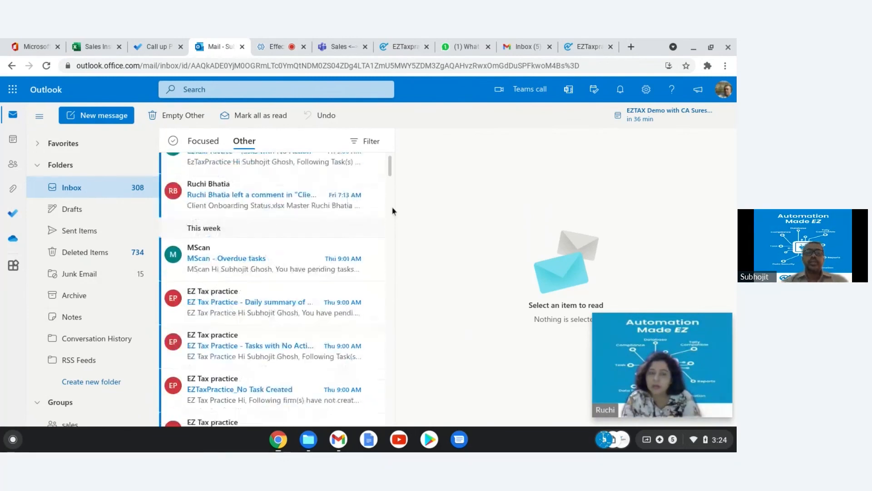
- Open the "EZ Tax Practice - Daily summary of tasks" e-mail dated Thursday, and switch back to EZTaxPractice to show the tasks calendar
click(240, 303)
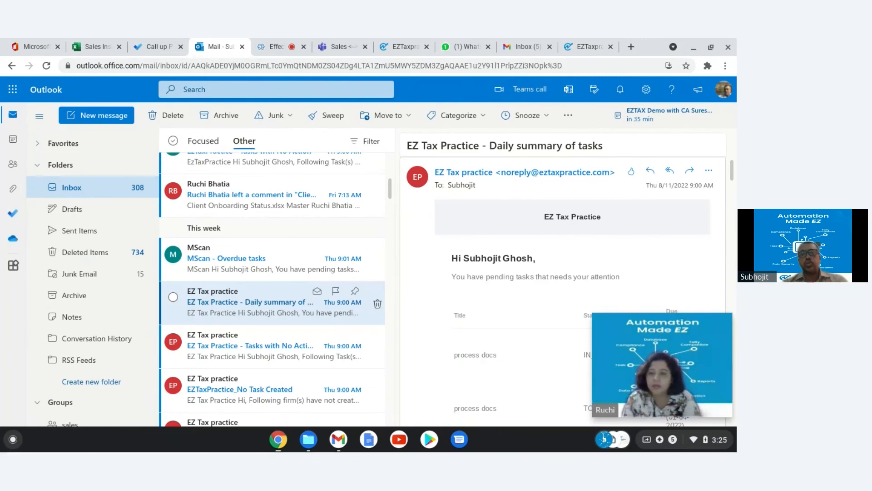
click(399, 47)
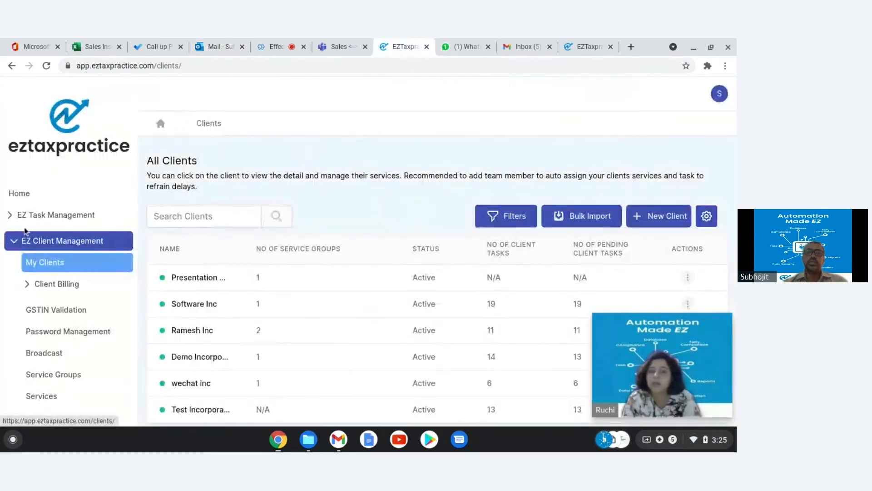
click(16, 215)
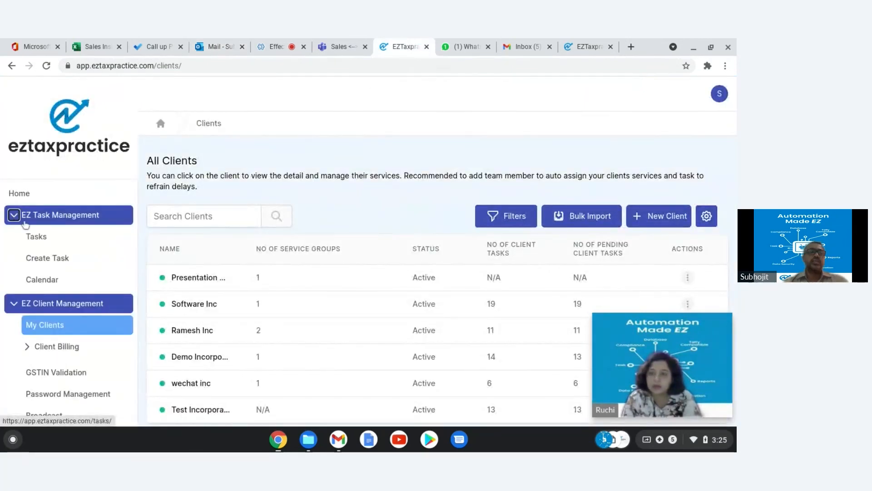
click(40, 280)
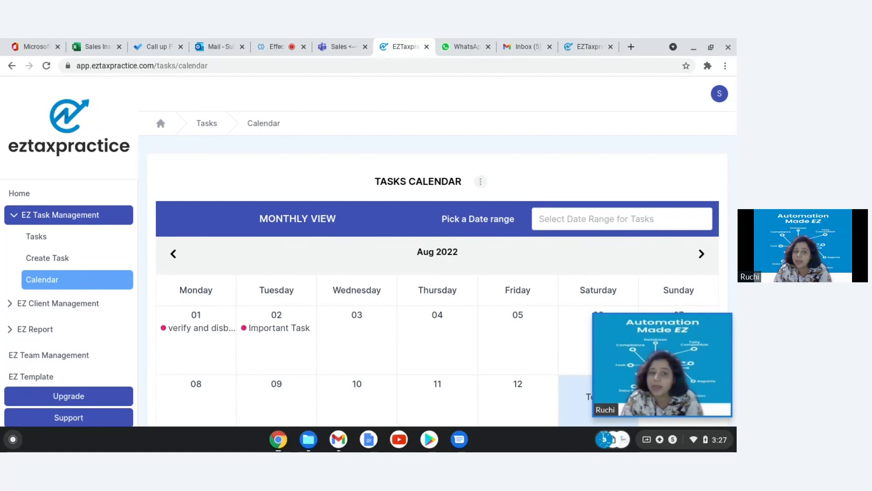
- Switch to the Zoho Meeting webinar and stop sharing the screen
click(273, 47)
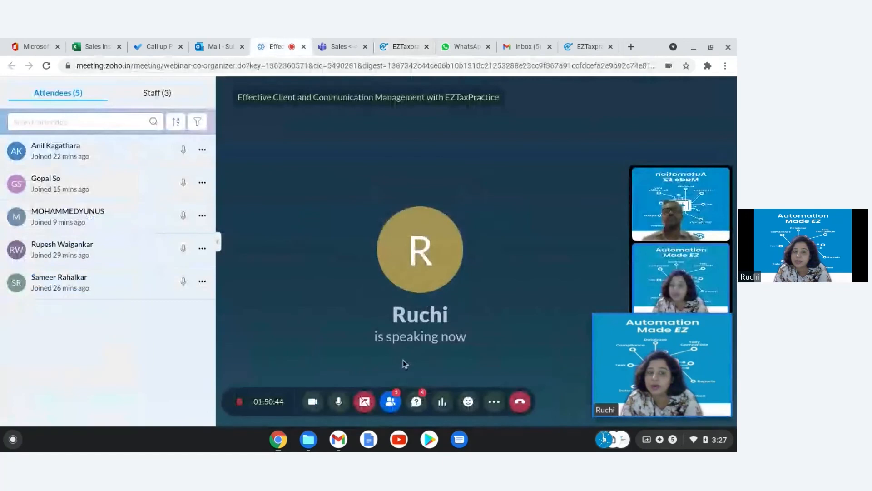
click(373, 401)
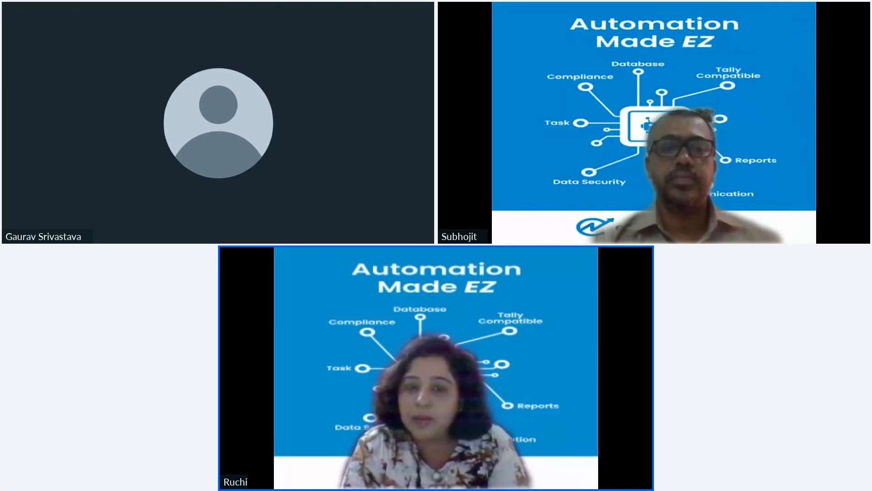